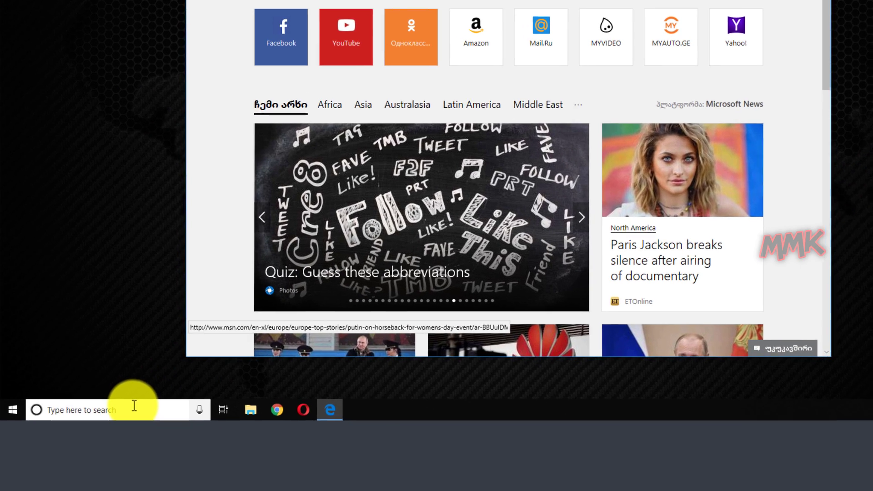
# - Find Task Manager by searching for taskmgr and use it to end the running Microsoft Edge app
pyautogui.click(134, 406)
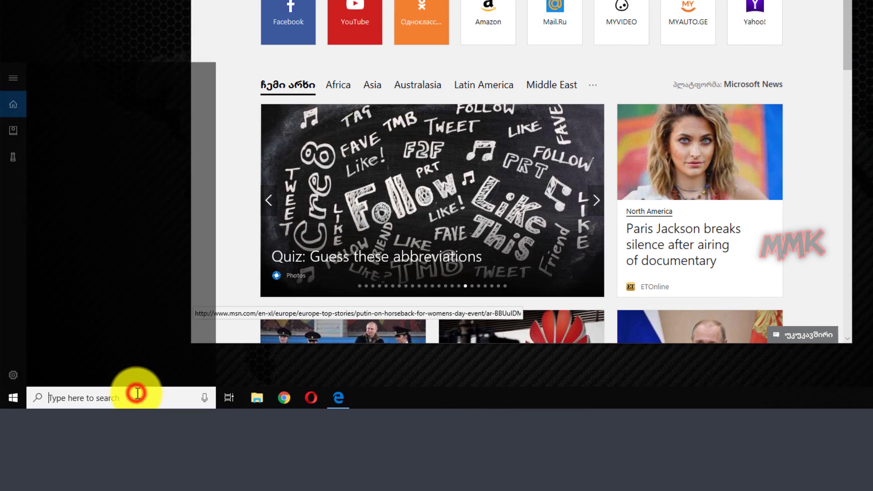
pyautogui.write('taskmgr')
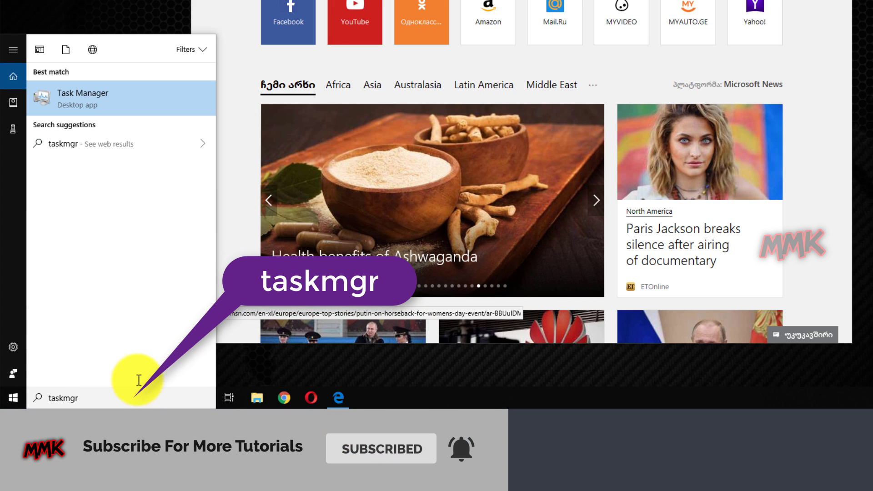
pyautogui.click(98, 99)
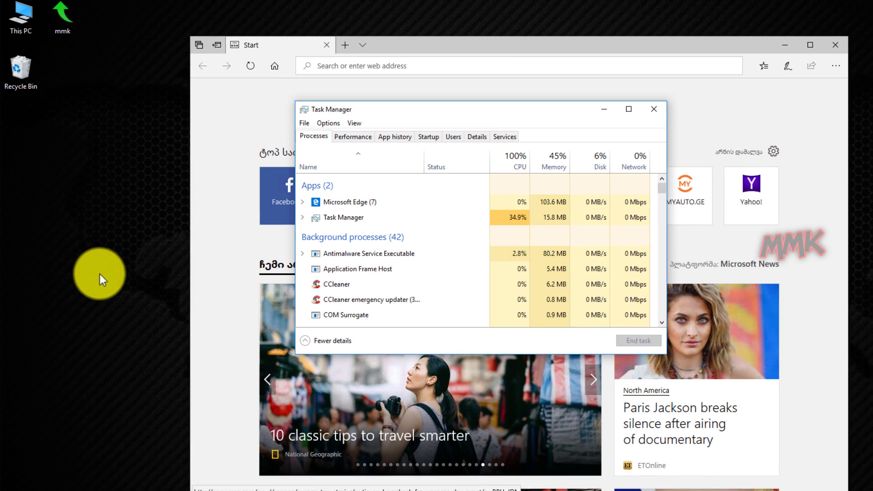
pyautogui.click(340, 209)
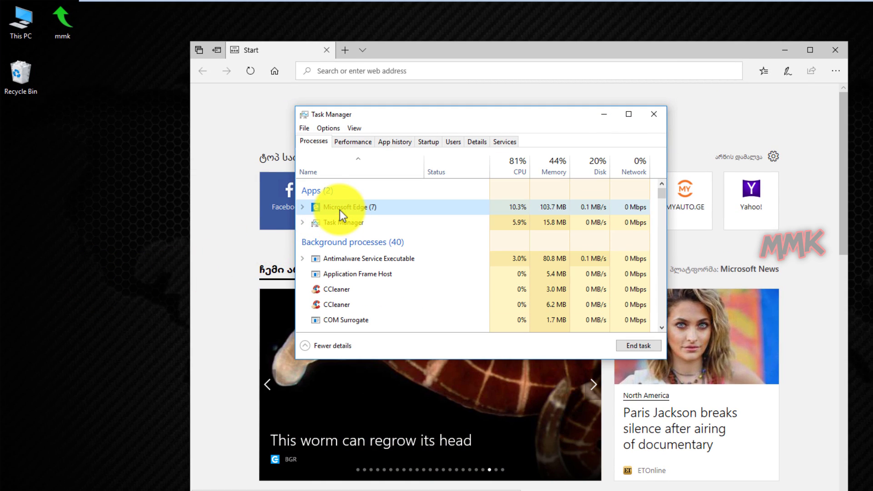
pyautogui.click(632, 346)
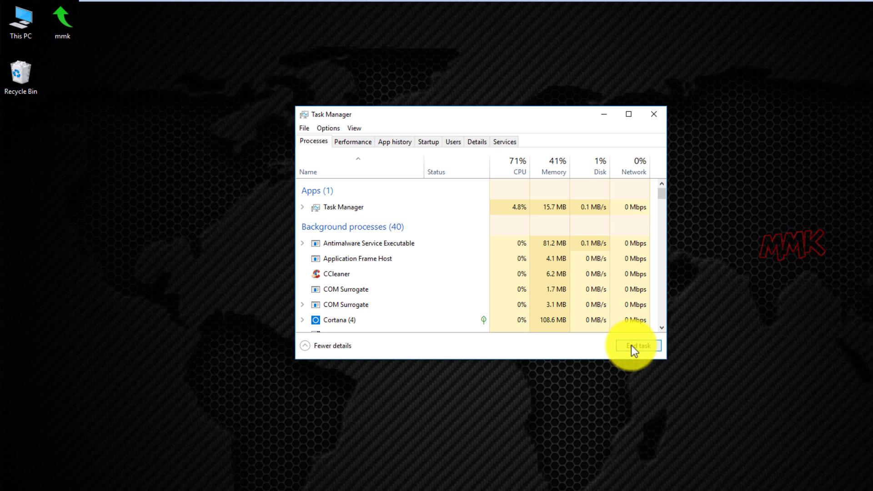
pyautogui.click(654, 114)
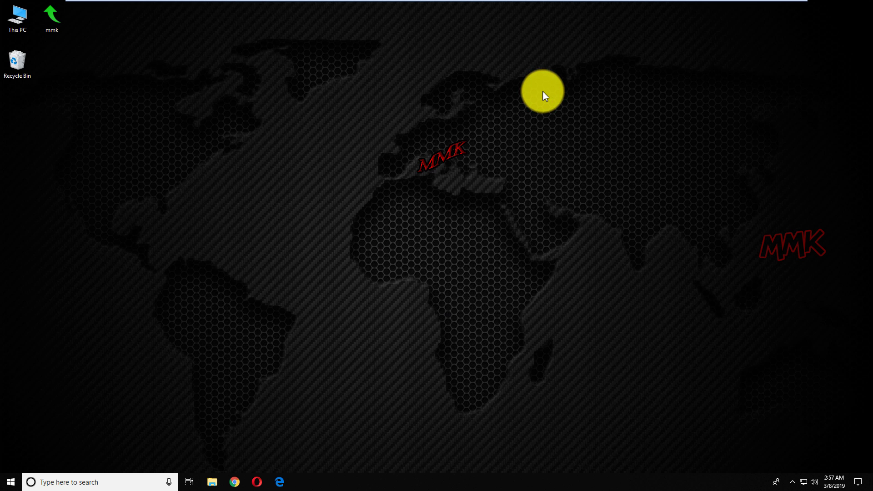
# - Open the C:\Windows\SystemApps folder in File Explorer
pyautogui.doubleClick(15, 17)
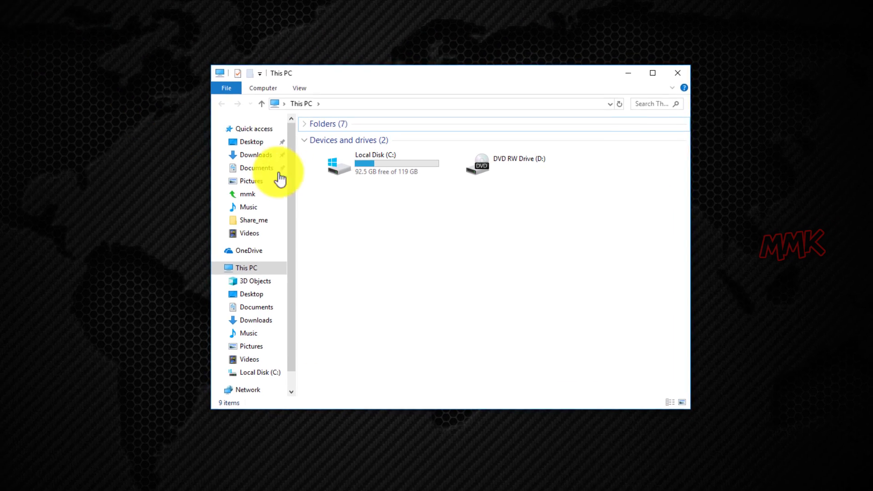
pyautogui.doubleClick(353, 171)
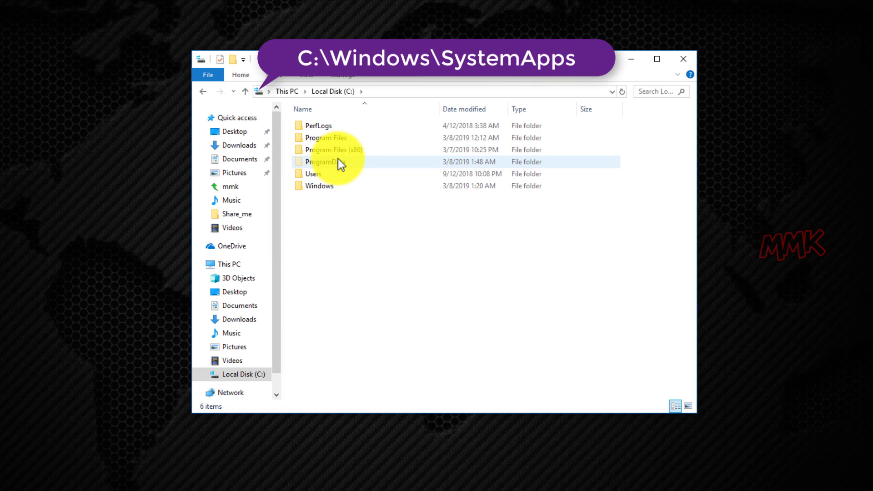
pyautogui.doubleClick(320, 185)
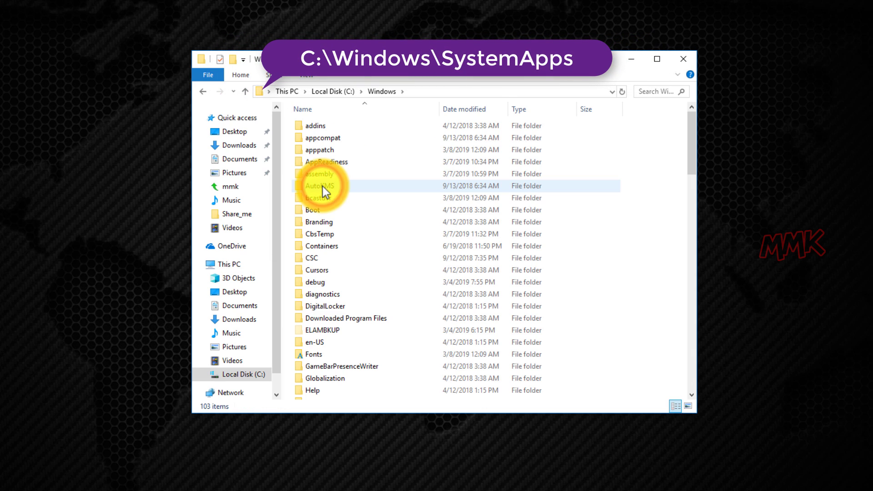
pyautogui.click(322, 186)
pyautogui.press('s')
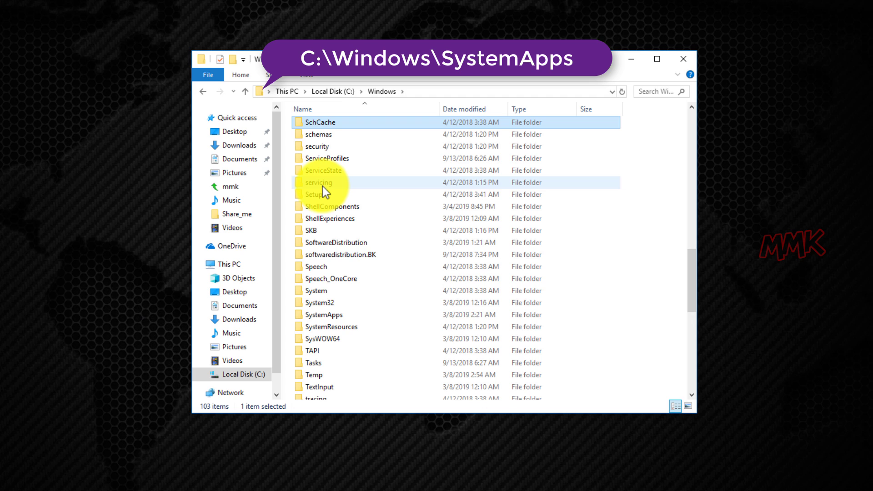
pyautogui.doubleClick(329, 315)
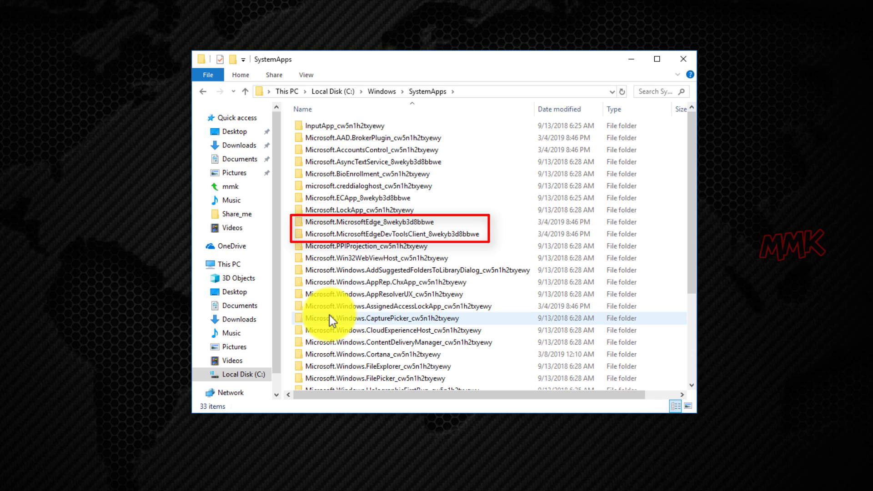
# - Rename the Microsoft.MicrosoftEdge_8wekyb3d8bbwe folder to microsoft.microsoftEdge_8wekyb3d8bbwe.BK, granting administrator permission
pyautogui.click(319, 222)
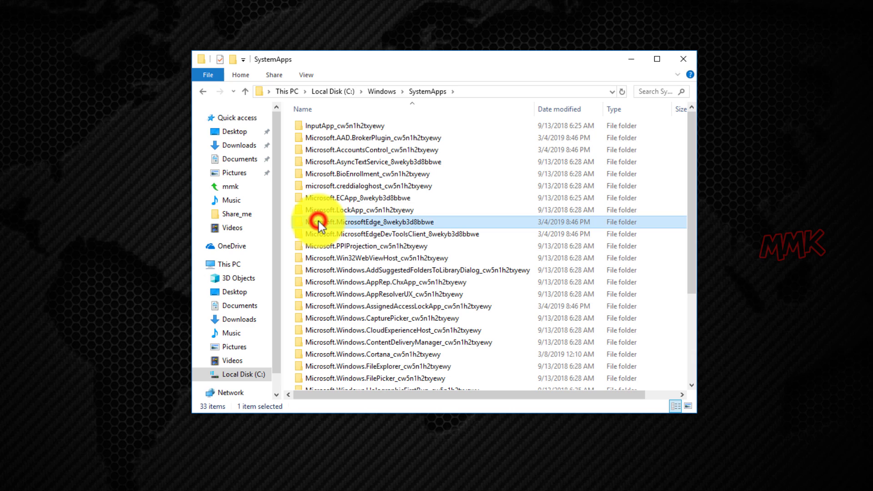
pyautogui.click(318, 221)
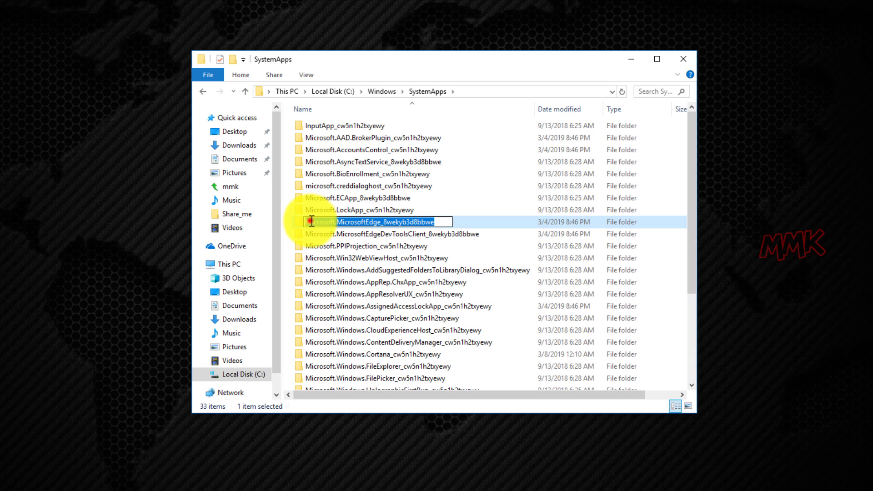
pyautogui.click(312, 221)
pyautogui.press('Delete')
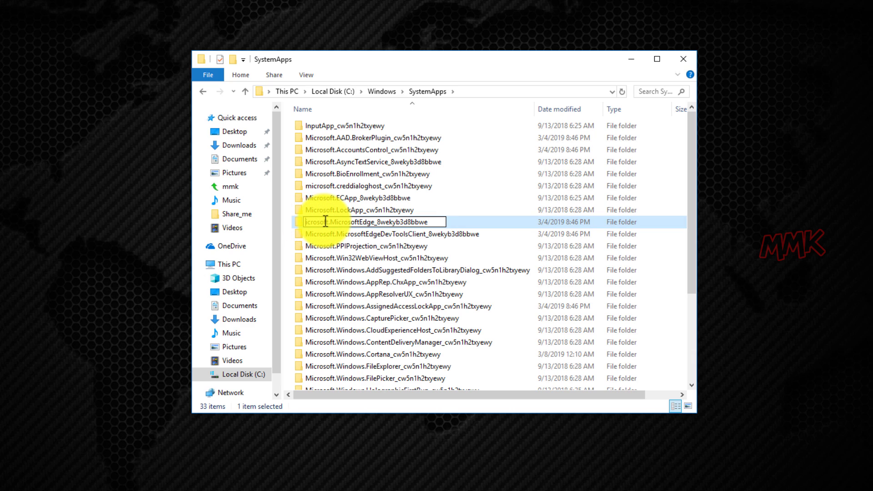
pyautogui.write('m')
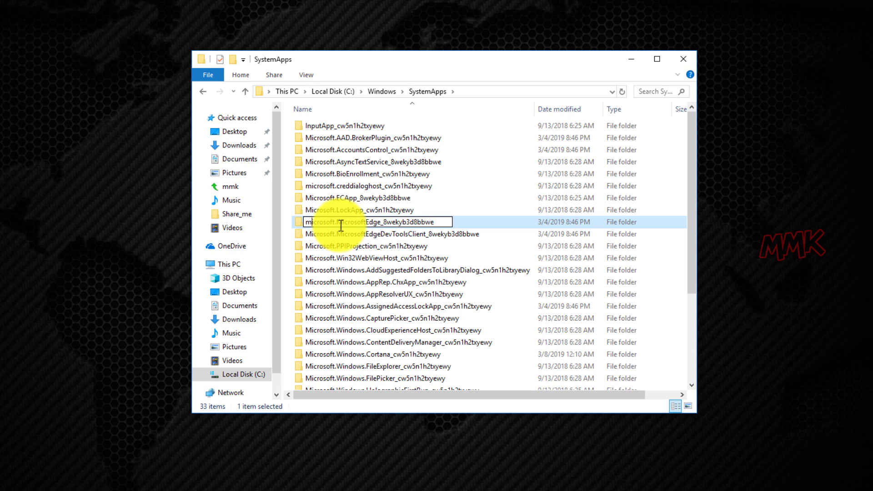
pyautogui.click(338, 223)
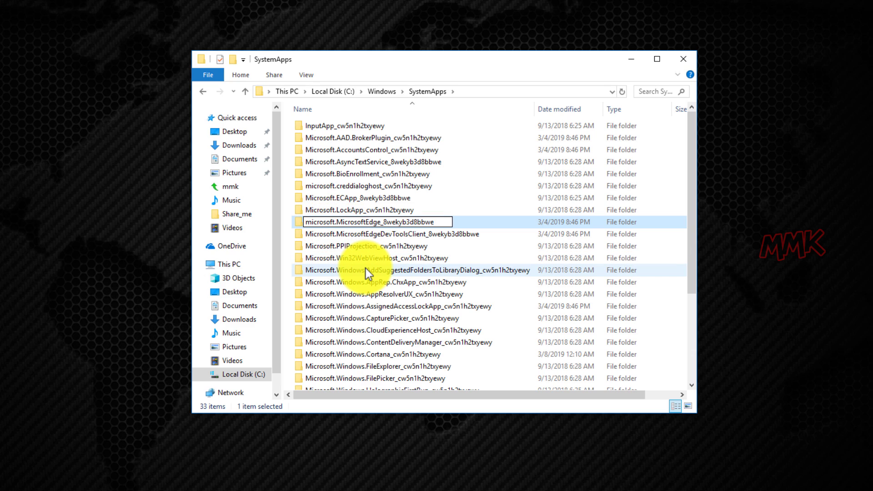
pyautogui.press('Delete')
pyautogui.press('Delete')
pyautogui.write('mi')
pyautogui.click(440, 220)
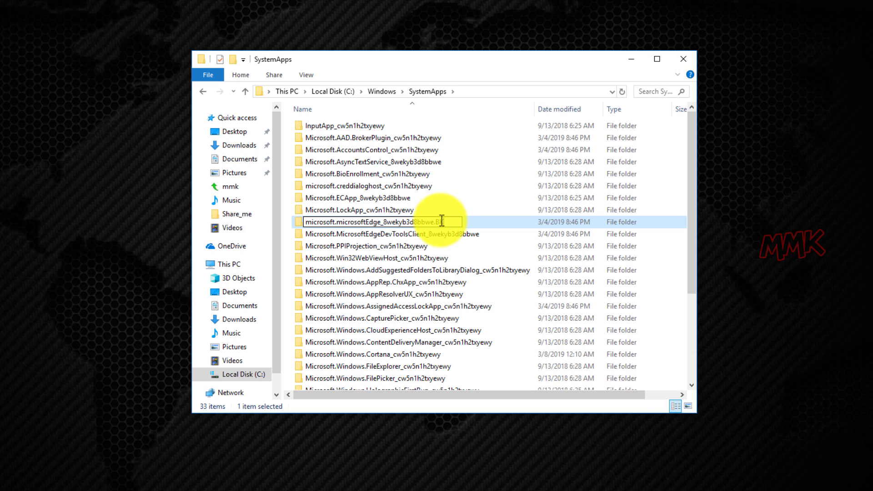
pyautogui.click(438, 240)
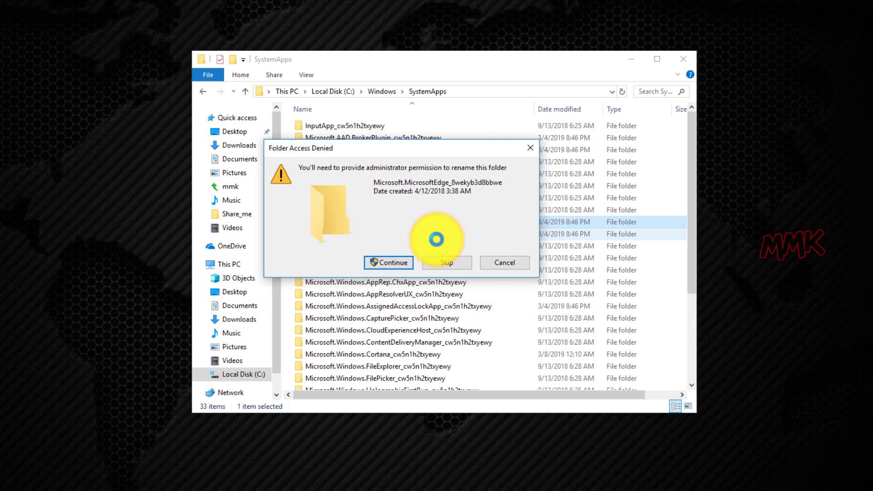
pyautogui.click(392, 263)
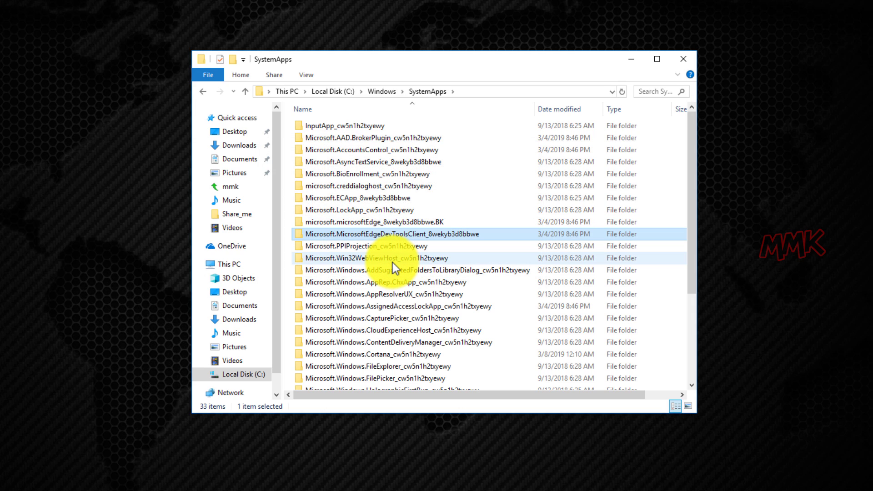
# - Rename the Microsoft.MicrosoftEdgeDevToolsClient_8wekyb3d8bbwe folder to microsoft.microsoftEdgeDevToolsClient_8wekyb3d8bbwe.BK, granting administrator permission
pyautogui.click(319, 236)
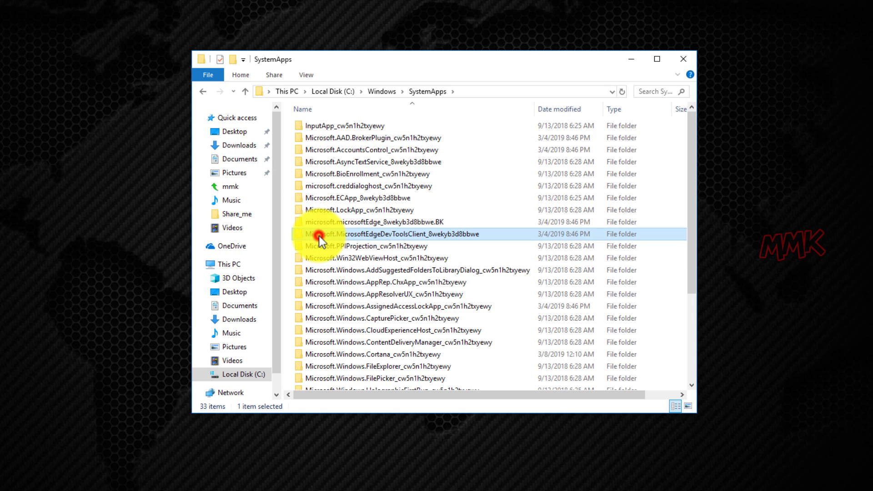
pyautogui.click(312, 234)
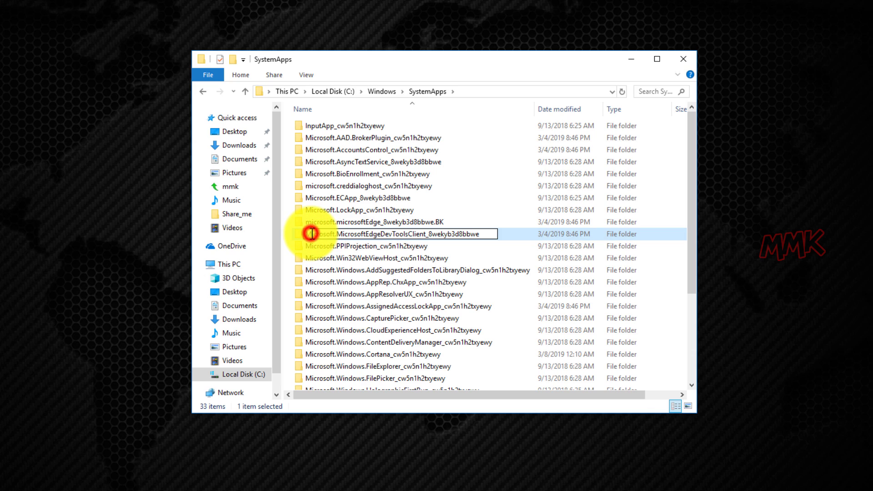
pyautogui.press('BackSpace')
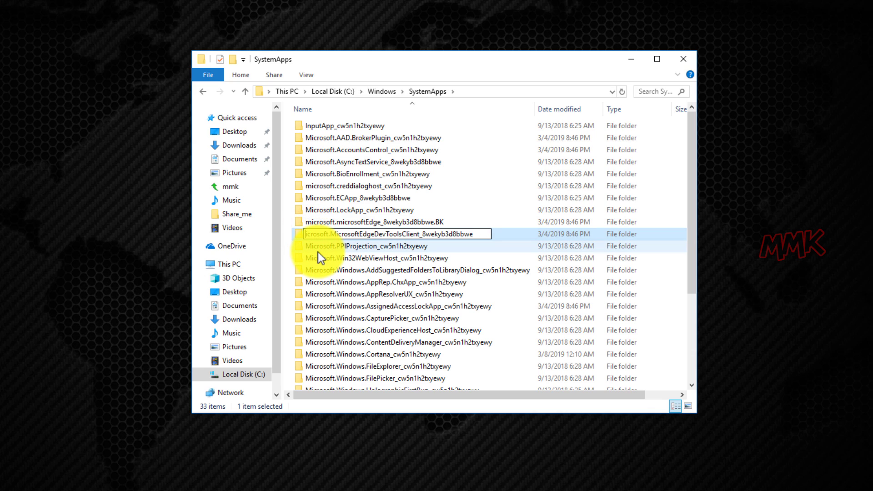
pyautogui.write('m')
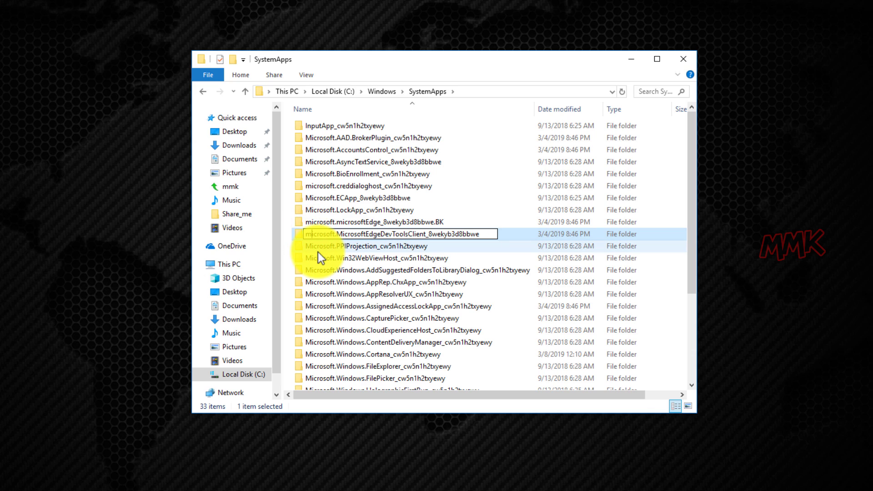
pyautogui.click(342, 234)
pyautogui.press('BackSpace')
pyautogui.write('m')
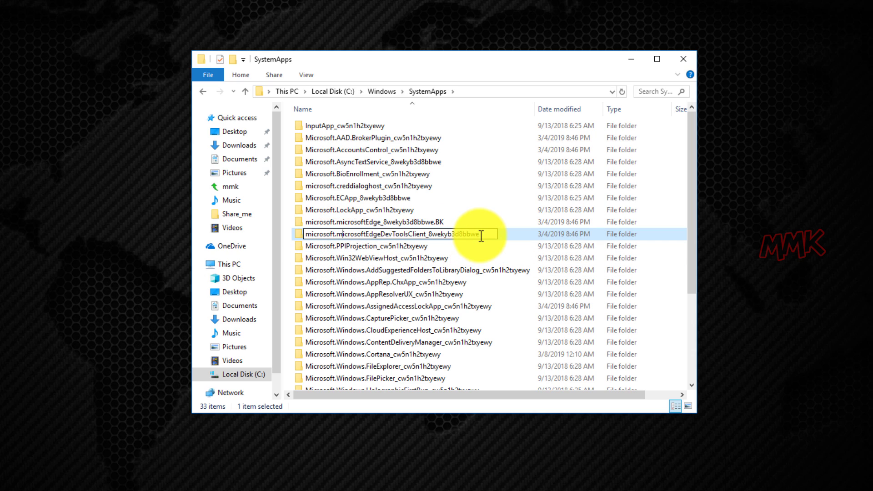
pyautogui.write('.')
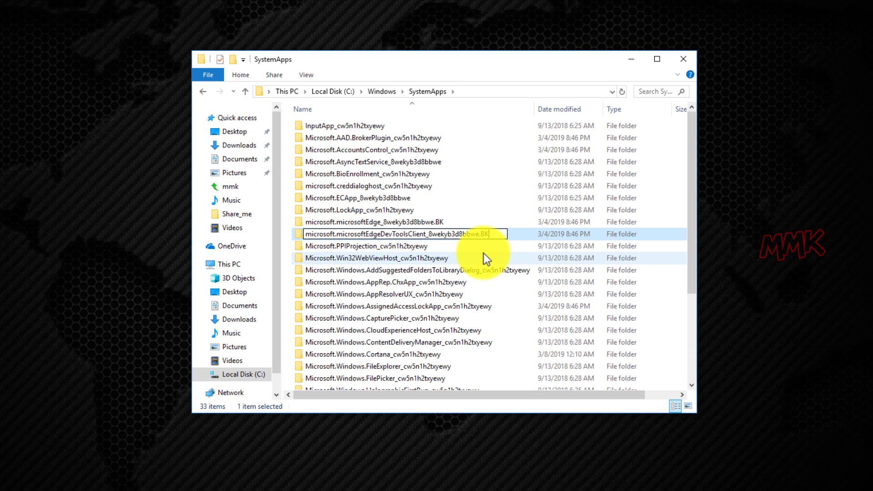
pyautogui.write('BK')
pyautogui.click(484, 259)
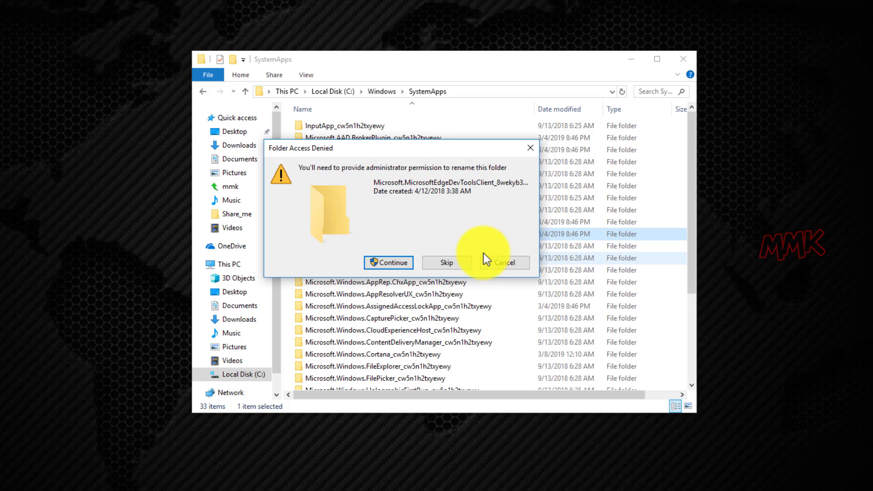
pyautogui.click(400, 266)
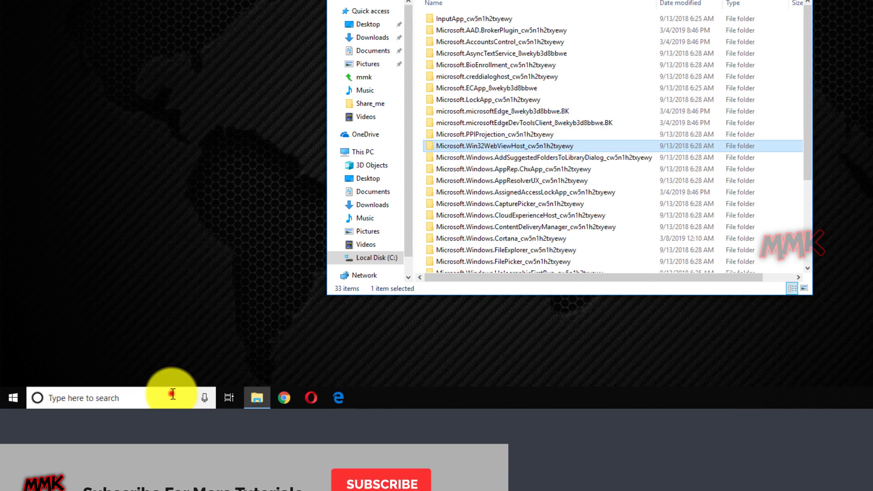
# - Try to launch Microsoft Edge through a search for microsoft, and again from its pinned shortcut
pyautogui.click(142, 476)
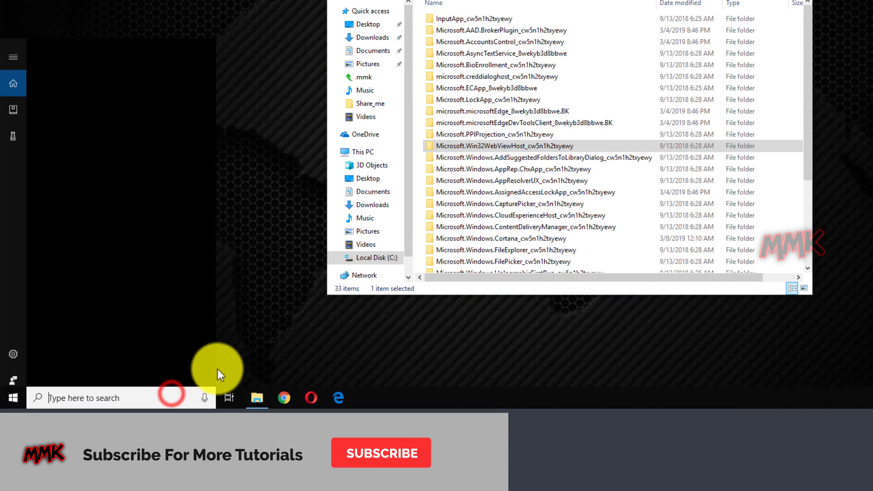
pyautogui.write('mi')
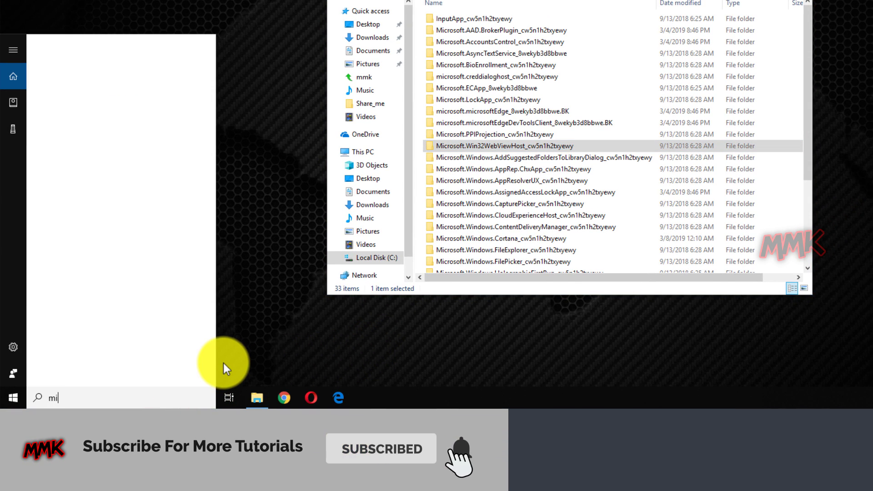
pyautogui.write('crosof')
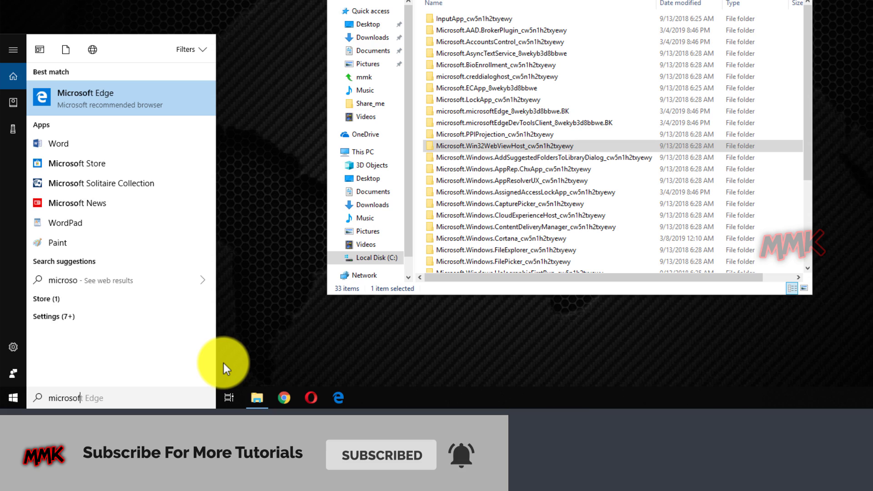
pyautogui.write('t')
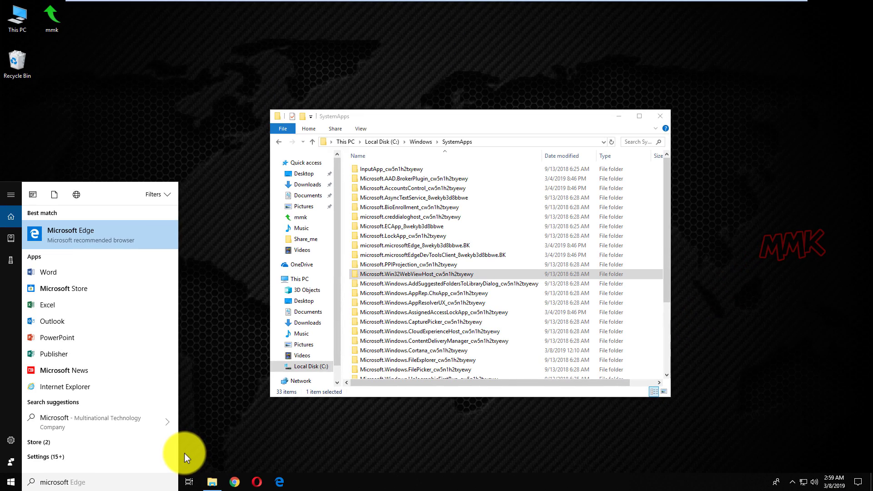
pyautogui.click(89, 232)
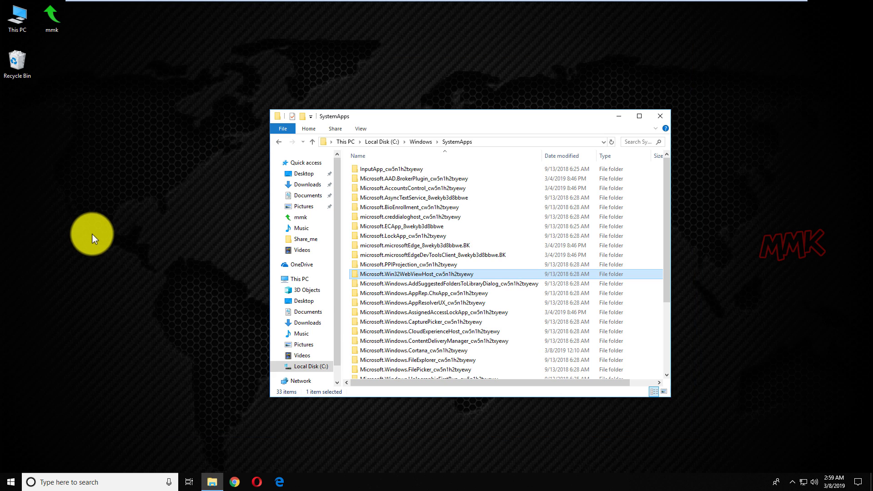
pyautogui.click(279, 480)
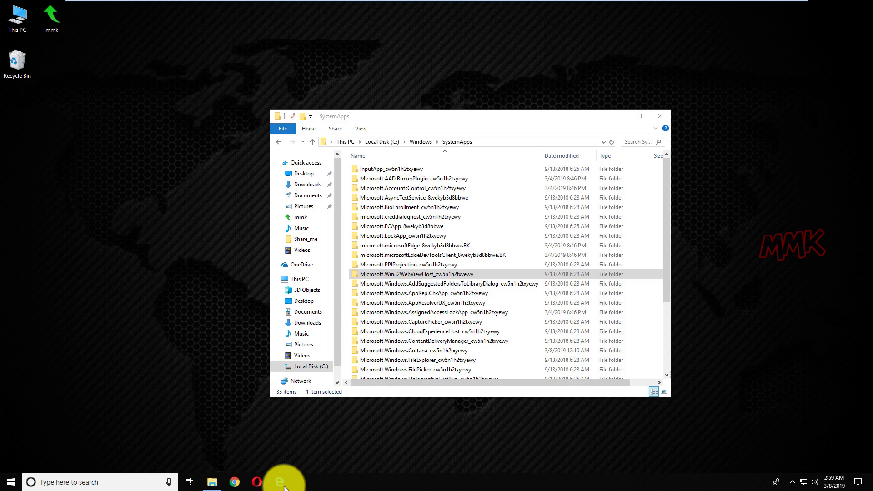
# - Rename the microsoft.microsoftEdge_8wekyb3d8bbwe.BK folder back to Microsoft.MicrosoftEdge_8wekyb3d8bbwe, granting administrator permission
pyautogui.click(385, 245)
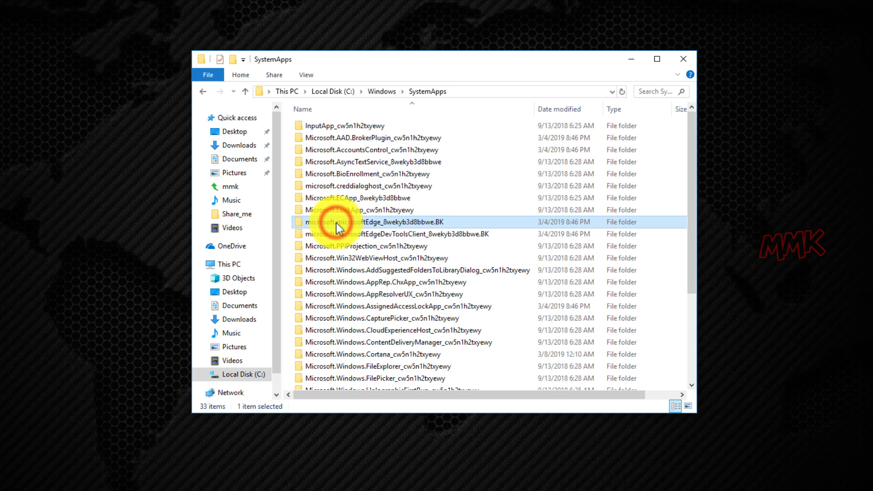
pyautogui.click(337, 222)
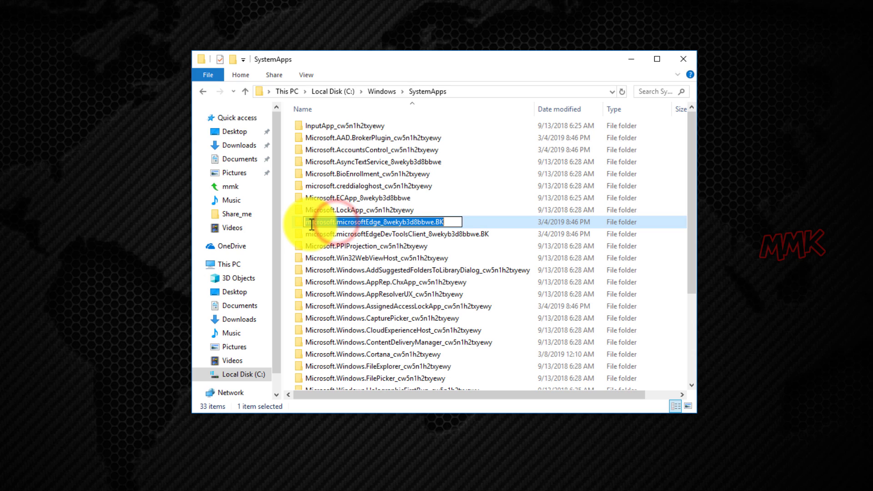
pyautogui.click(311, 222)
pyautogui.press('BackSpace')
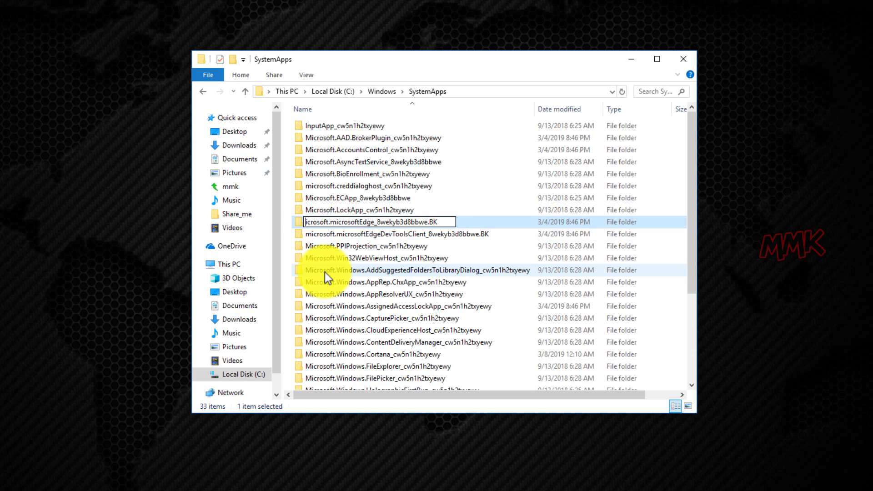
pyautogui.write('Mi')
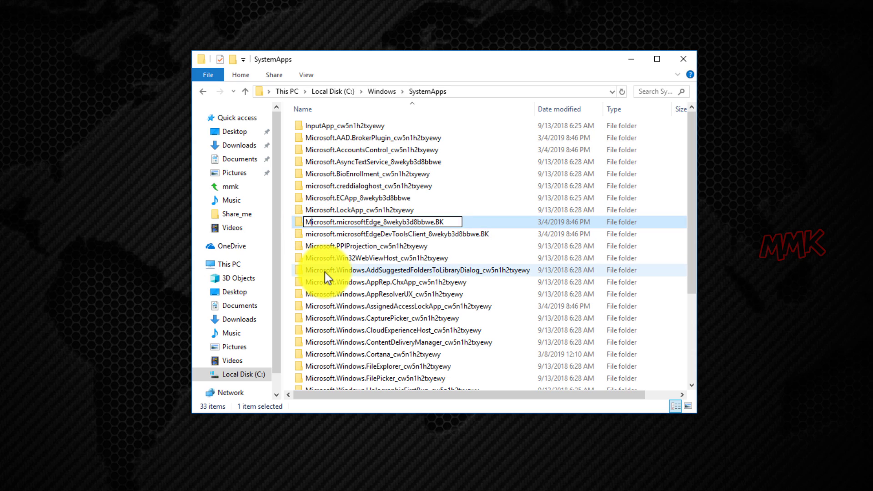
pyautogui.click(343, 220)
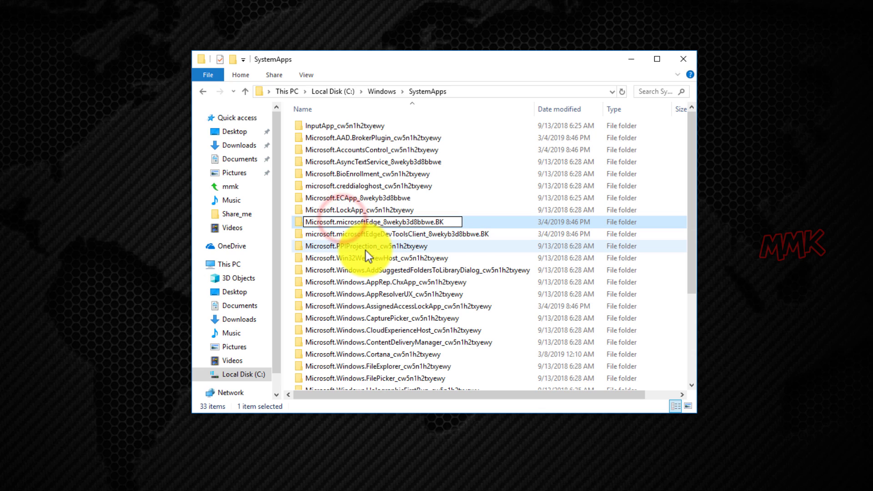
pyautogui.press('BackSpace')
pyautogui.press('BackSpace')
pyautogui.write('M')
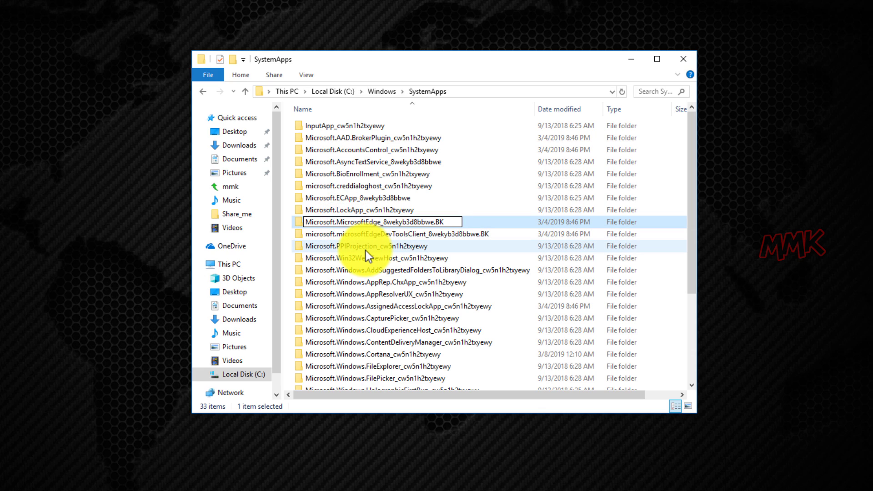
pyautogui.click(448, 221)
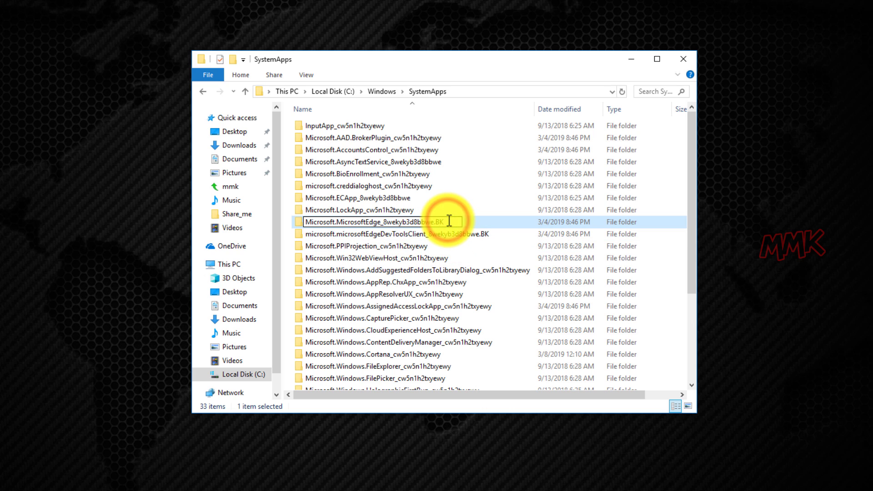
pyautogui.press('BackSpace')
pyautogui.press('BackSpace')
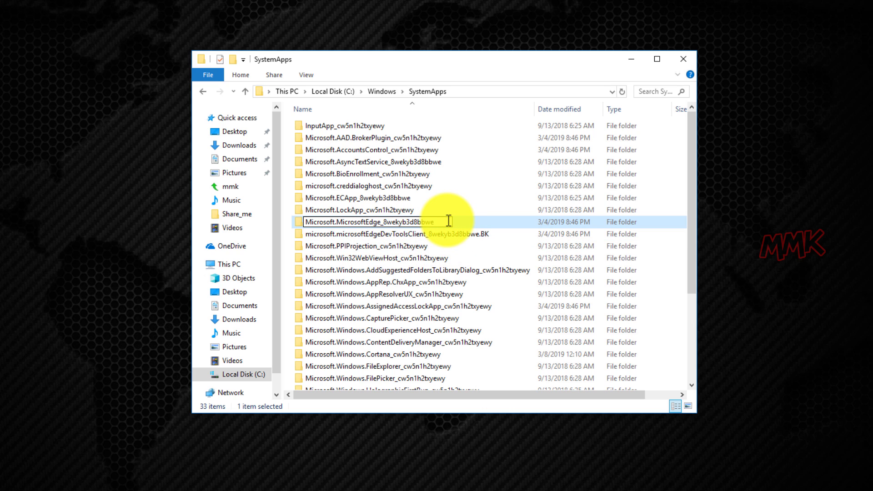
pyautogui.click(407, 236)
pyautogui.click(397, 262)
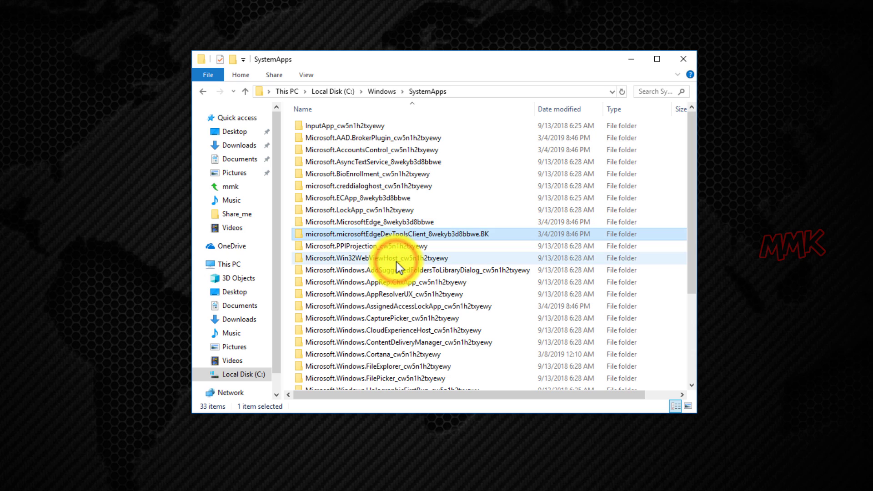
# - Rename the microsoft.microsoftEdgeDevToolsClient_8wekyb3d8bbwe.BK folder back to Microsoft.MicrosoftEdgeDevToolsClient_8wekyb3d8bbwe, granting administrator permission
pyautogui.click(313, 233)
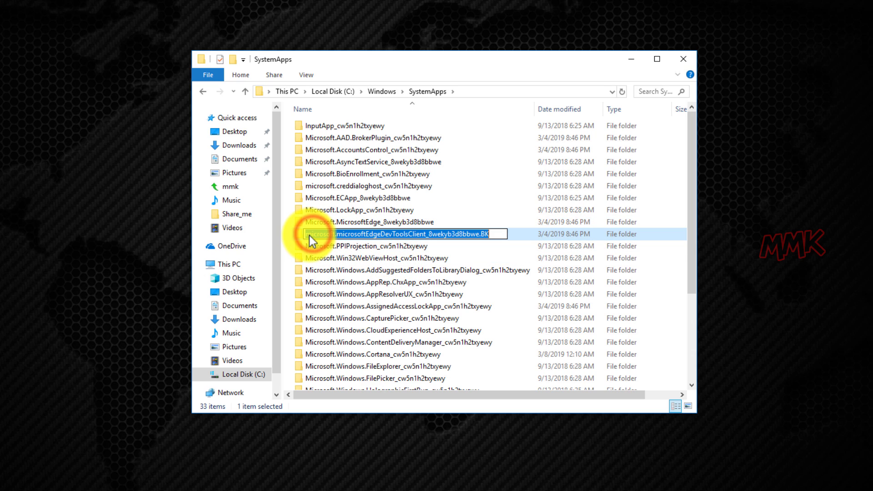
pyautogui.click(310, 234)
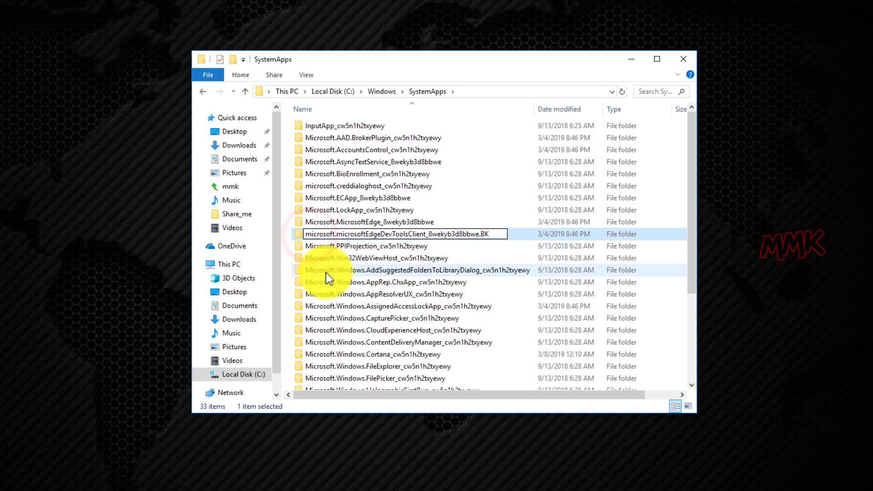
pyautogui.press('BackSpace')
pyautogui.write('M')
pyautogui.click(343, 235)
pyautogui.press('BackSpace')
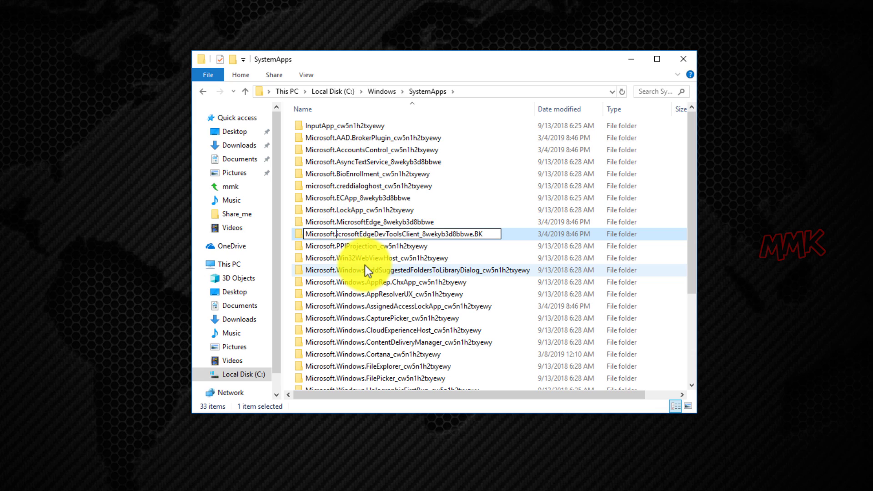
pyautogui.write('Mi')
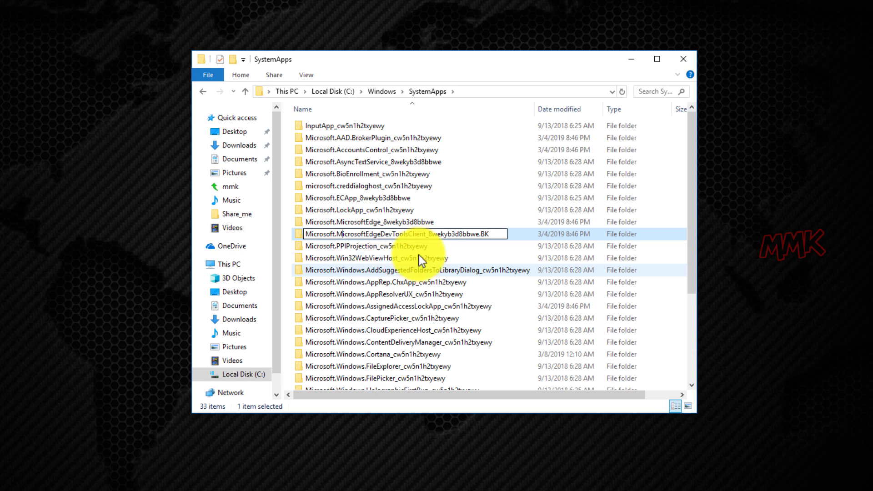
pyautogui.moveTo(463, 234); pyautogui.dragTo(491, 236)
pyautogui.press('BackSpace')
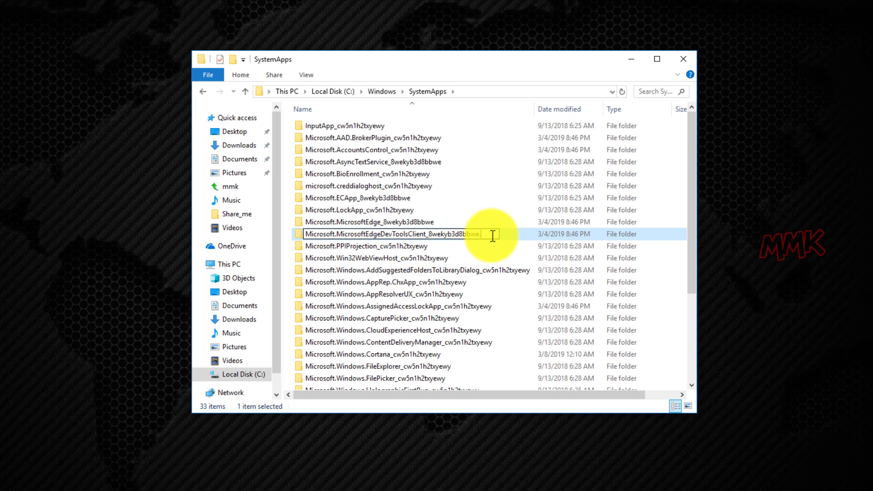
pyautogui.click(414, 266)
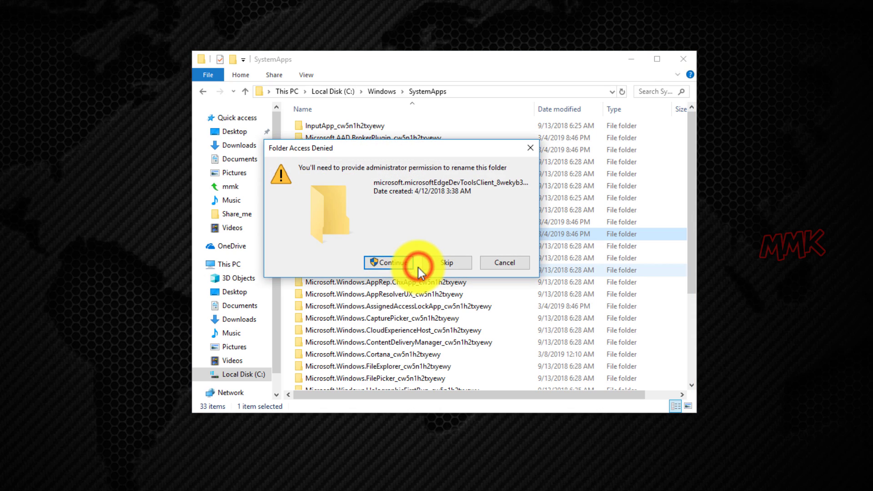
pyautogui.click(397, 263)
pyautogui.click(398, 269)
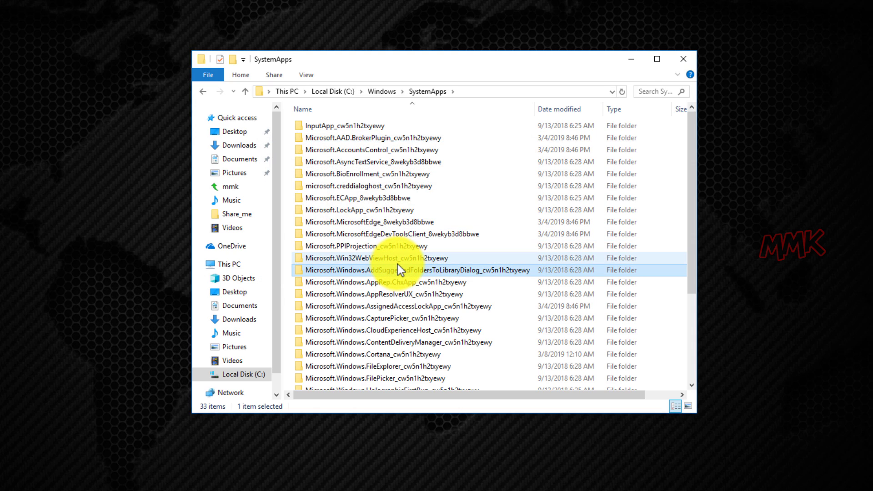
# - Launch Microsoft Edge from its pinned shortcut to test it, and close both the browser and the SystemApps window
pyautogui.click(278, 483)
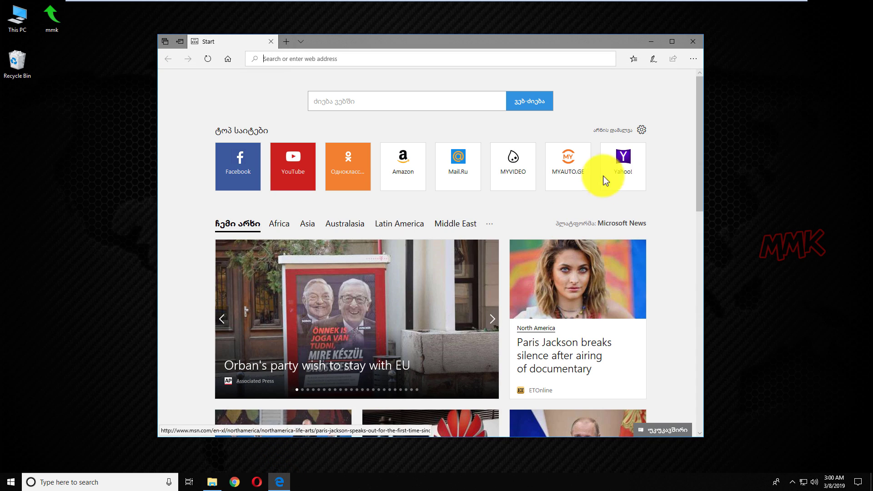
pyautogui.click(686, 42)
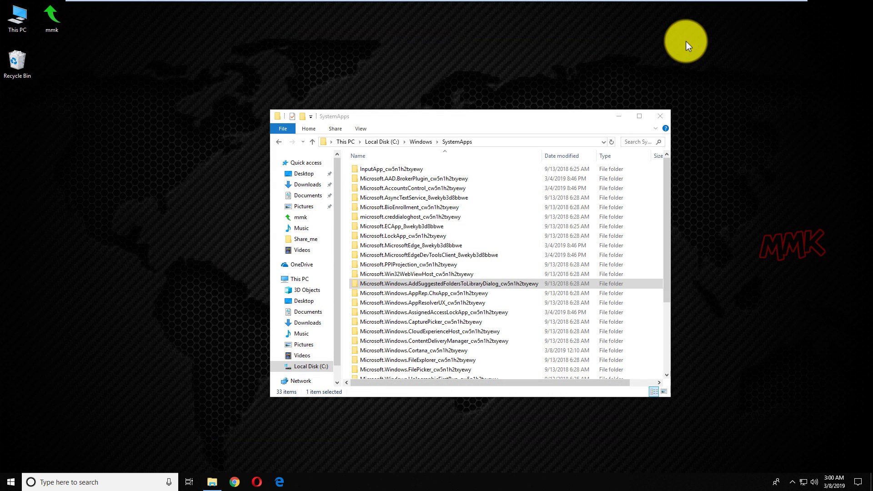
pyautogui.click(659, 117)
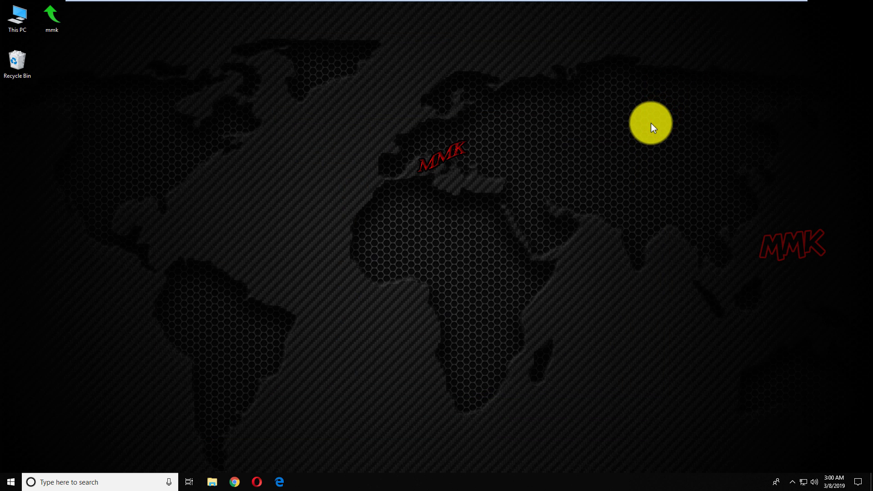
# - Open Internet Explorer through a search for inter and close its welcome tab
pyautogui.click(90, 476)
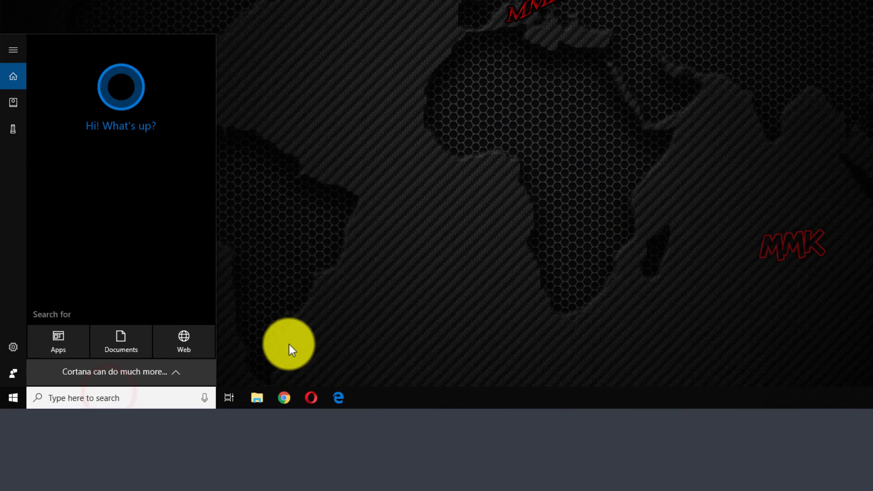
pyautogui.write('inter')
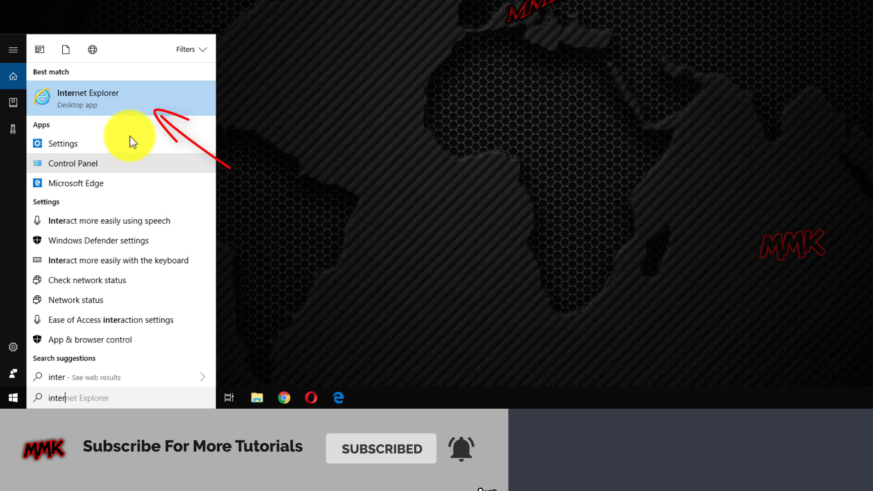
pyautogui.click(111, 97)
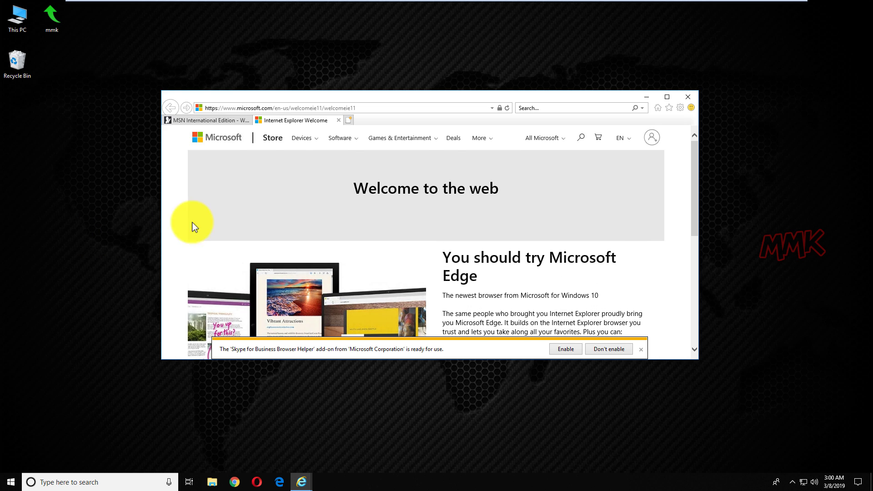
pyautogui.click(338, 121)
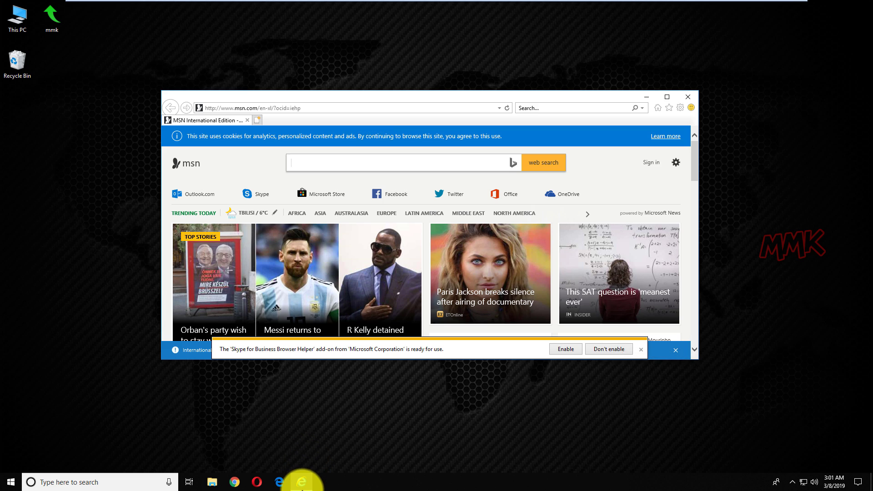
# - Pin Internet Explorer to the taskbar and close the browser window
pyautogui.click(302, 482)
pyautogui.rightClick(302, 486)
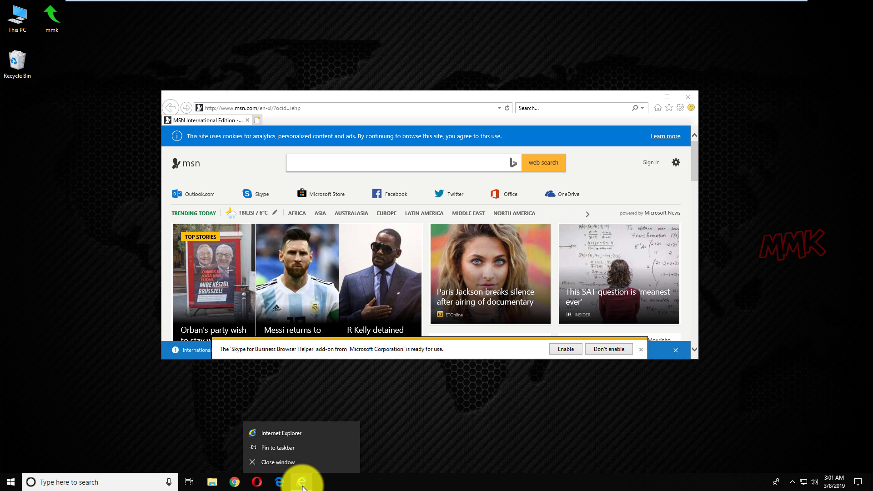
pyautogui.click(291, 451)
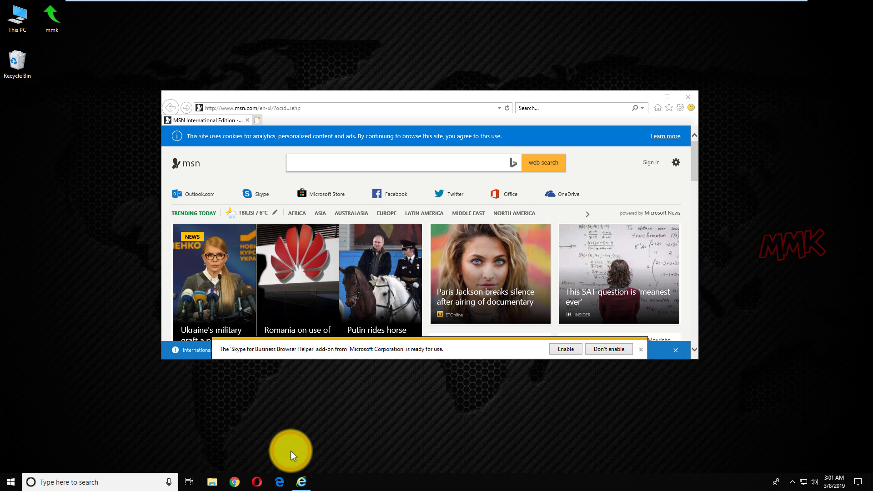
pyautogui.click(690, 97)
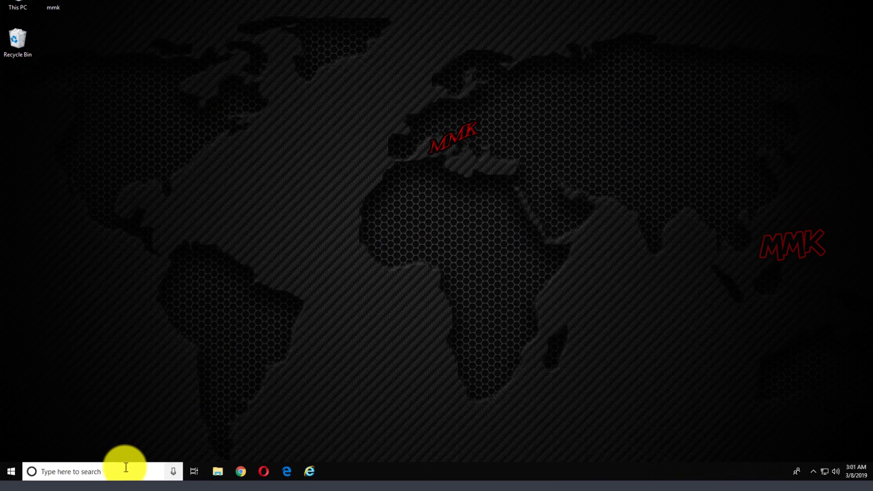
# - Find Control Panel through a search and open the Windows features list from Programs and Features
pyautogui.click(121, 481)
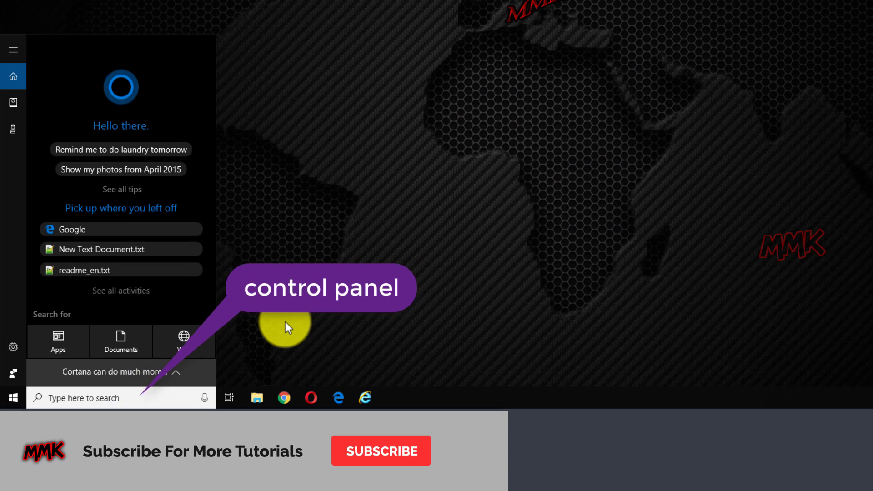
pyautogui.write('contro')
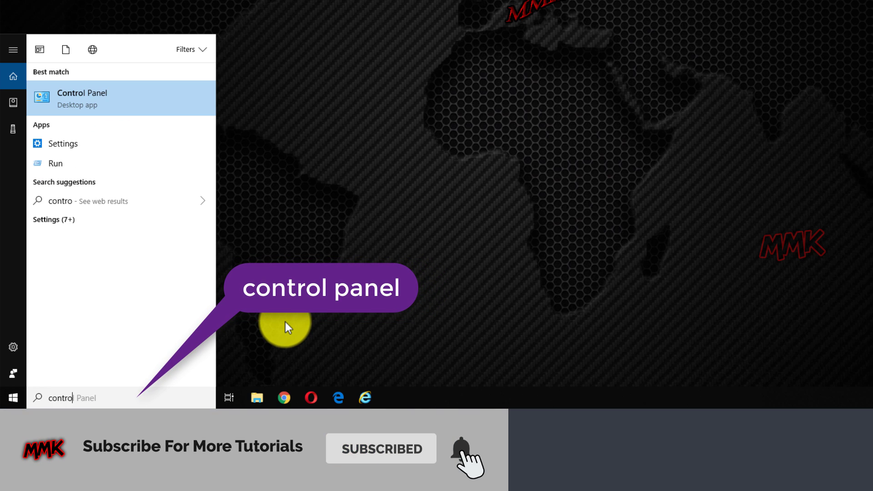
pyautogui.write('l panel')
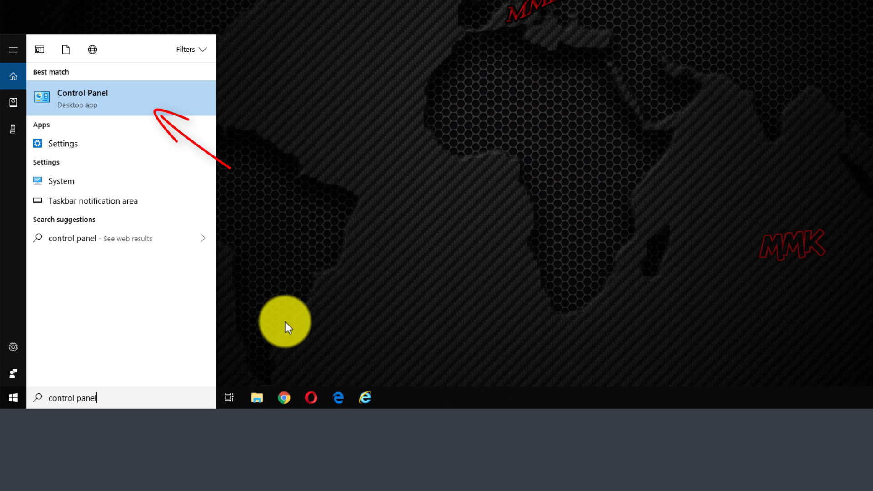
pyautogui.click(122, 99)
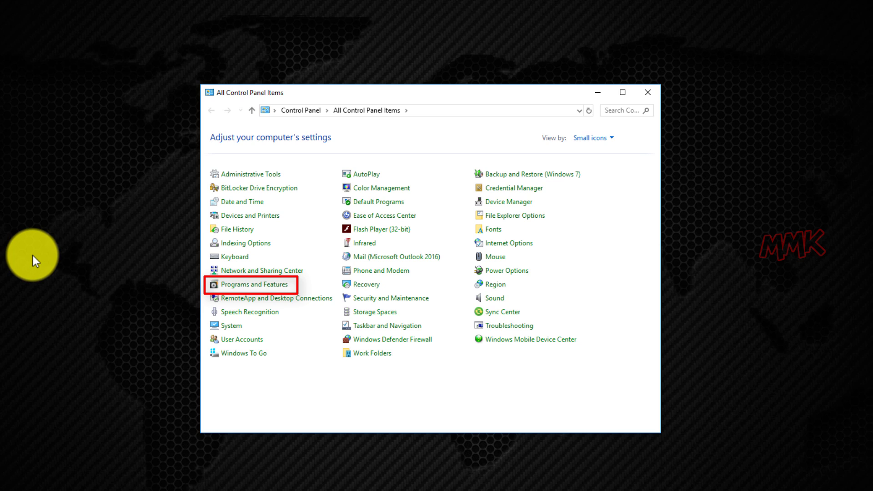
pyautogui.click(234, 285)
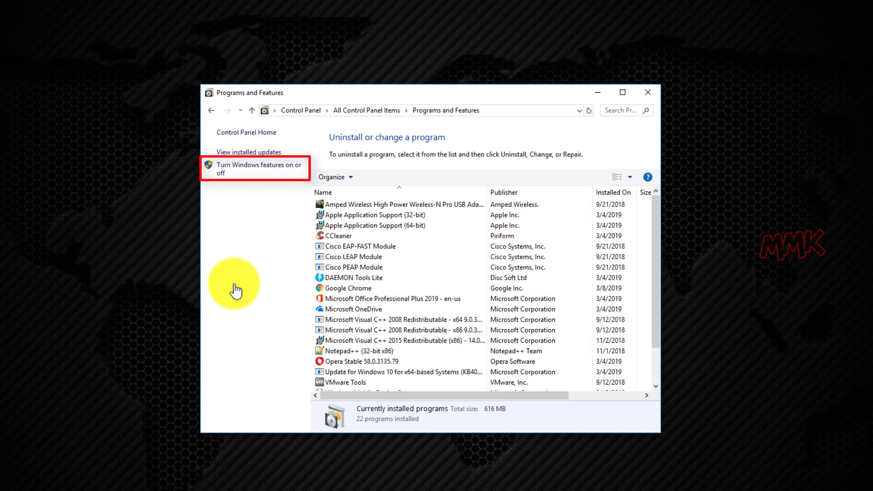
pyautogui.click(245, 170)
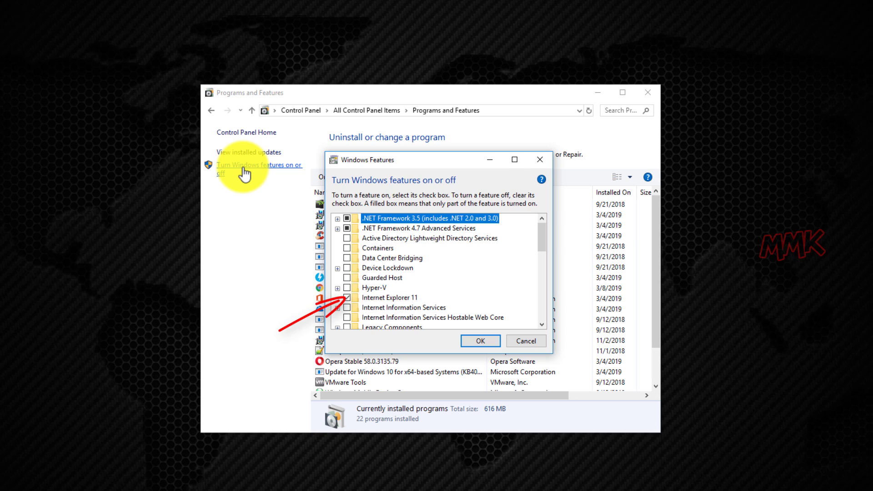
# - Turn off the Internet Explorer 11 feature, decline the restart, and close Programs and Features
pyautogui.click(346, 295)
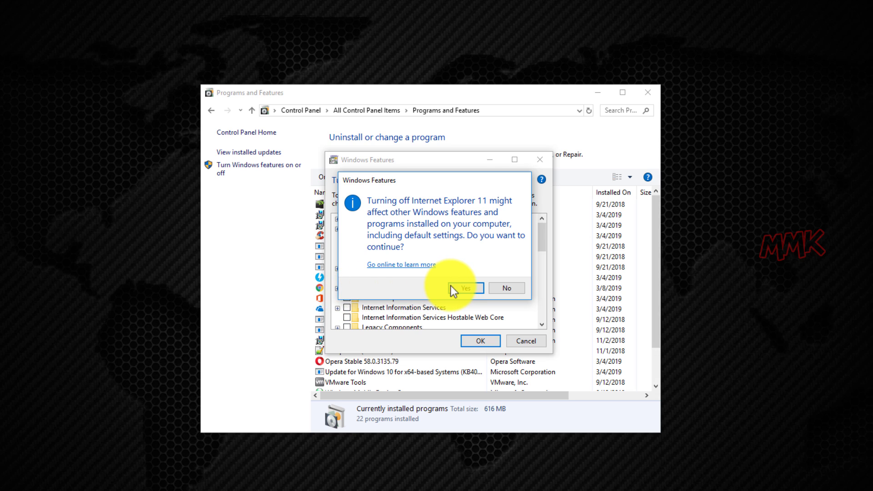
pyautogui.click(453, 286)
pyautogui.click(476, 344)
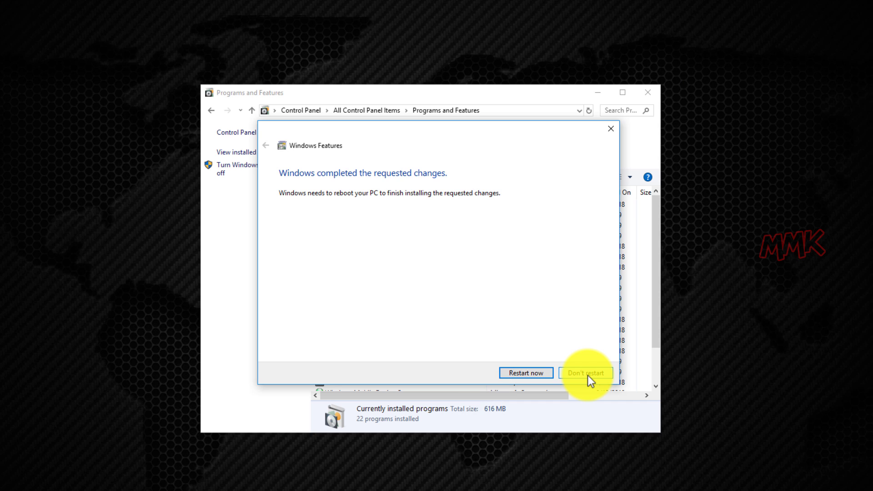
pyautogui.click(588, 376)
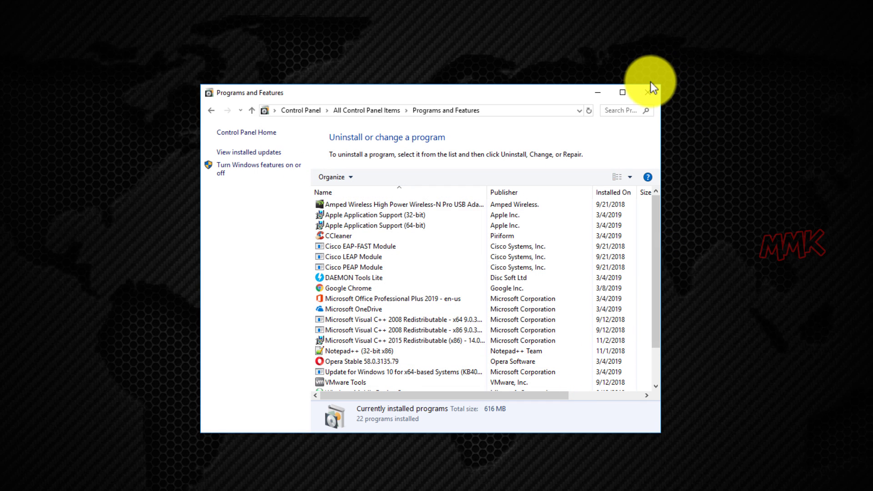
pyautogui.click(651, 93)
pyautogui.click(508, 289)
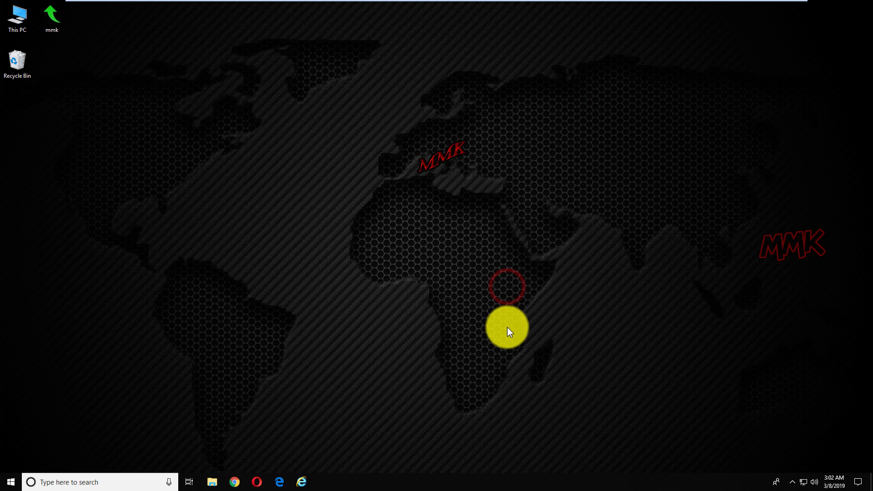